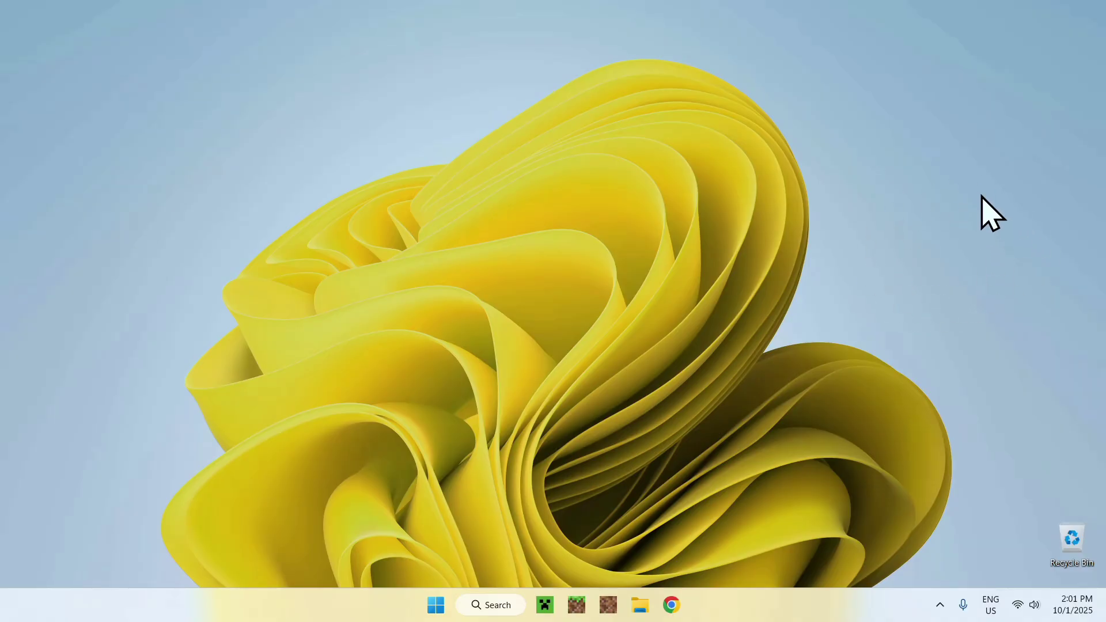
- Search Google for 'Modrinth' in Chrome and open the modrinth.com result
left_click(671, 604)
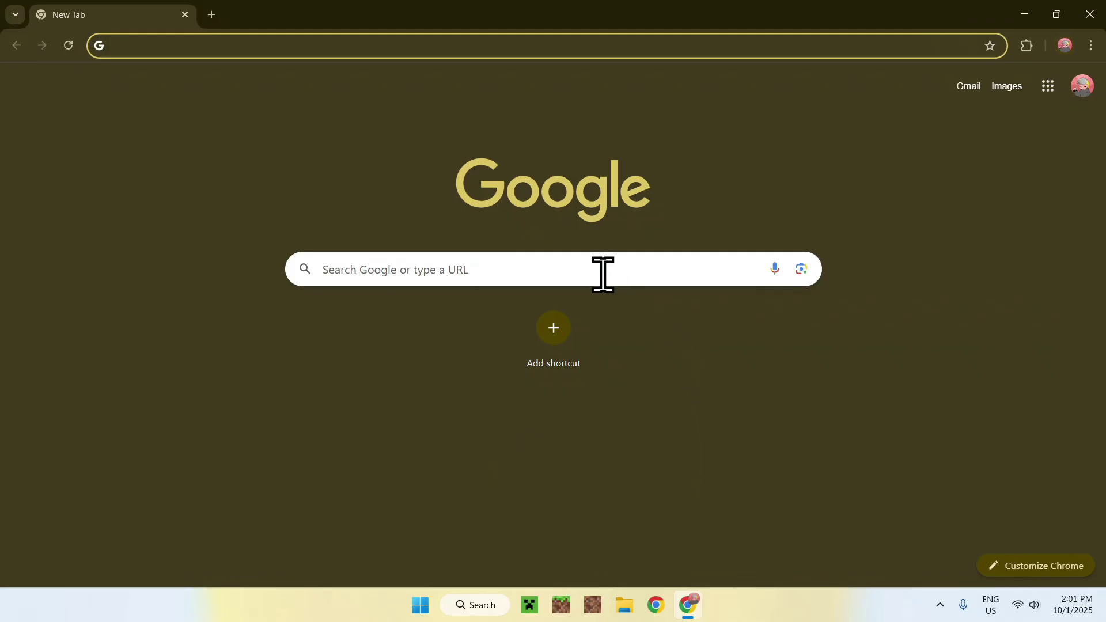
left_click(580, 270)
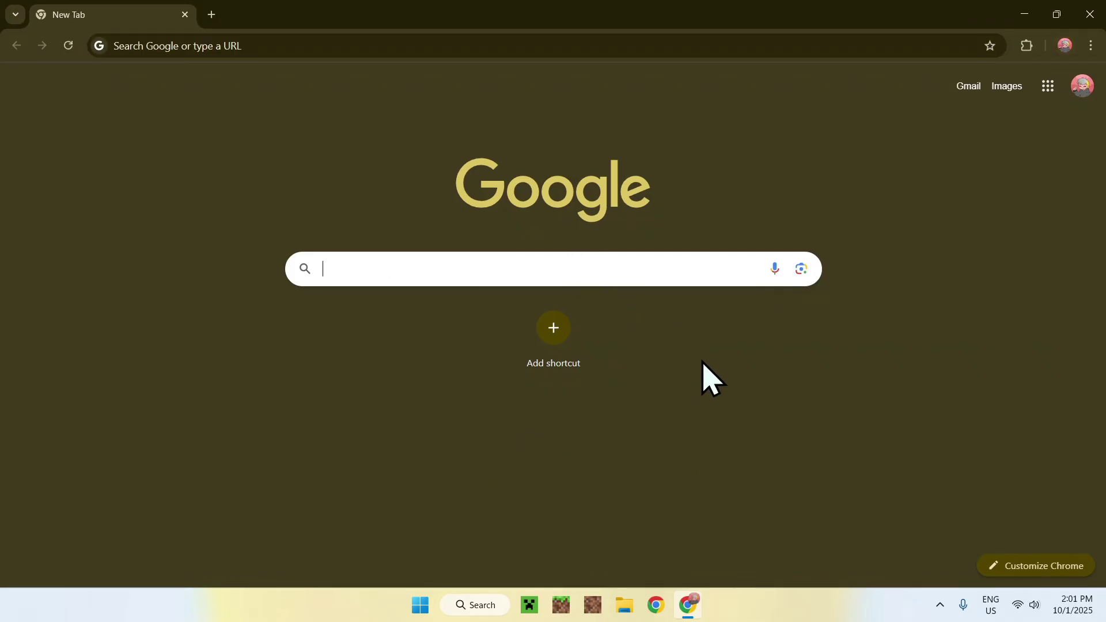
type("Modrinth")
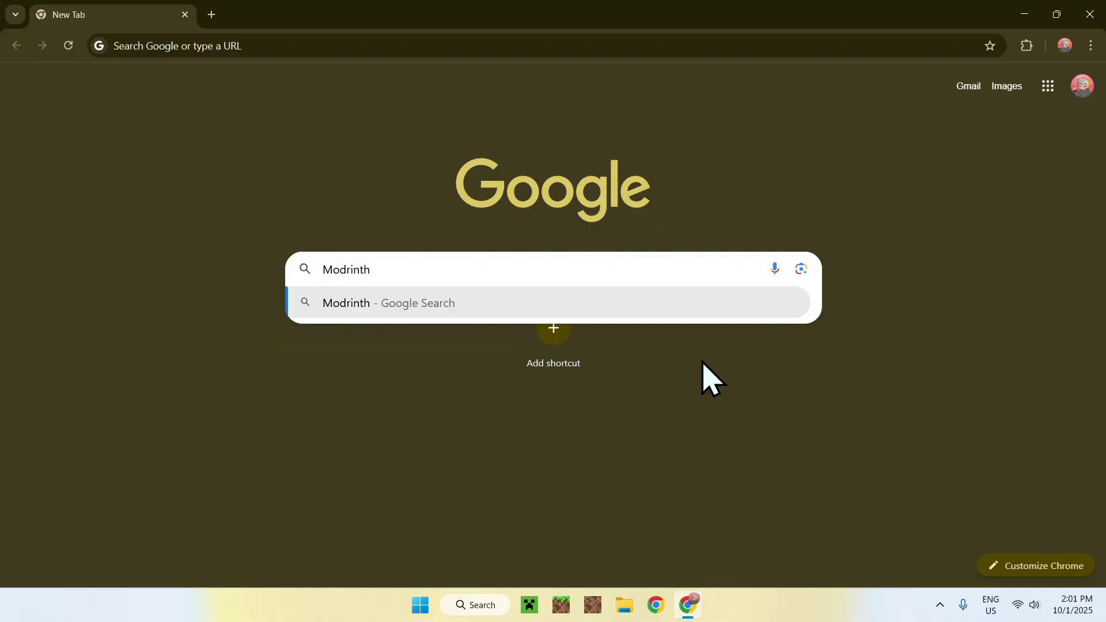
key("Return")
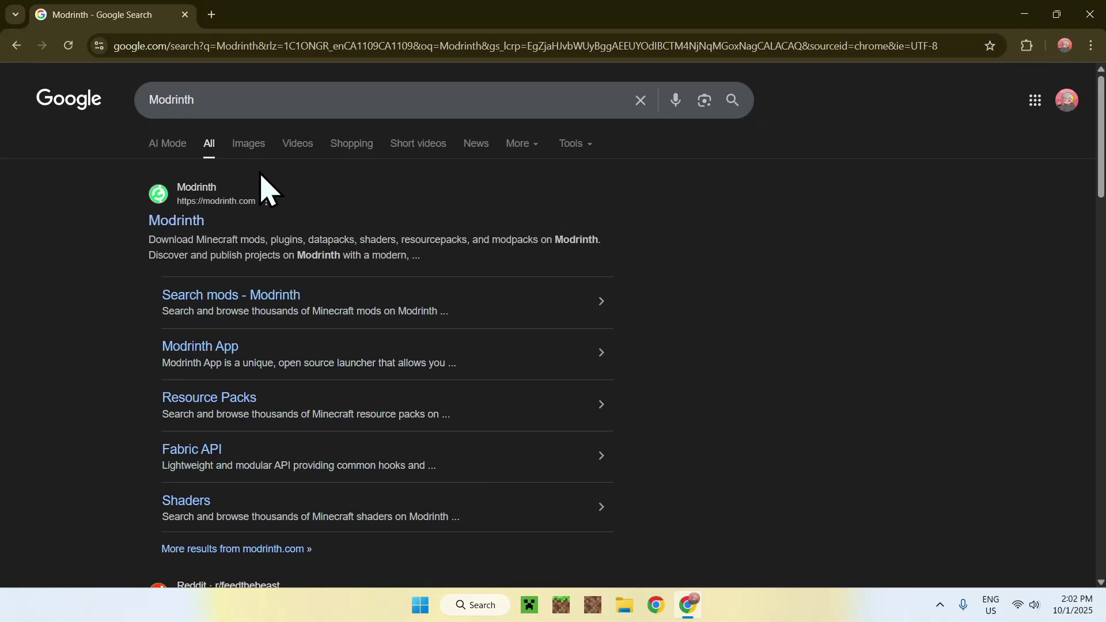
left_click(173, 225)
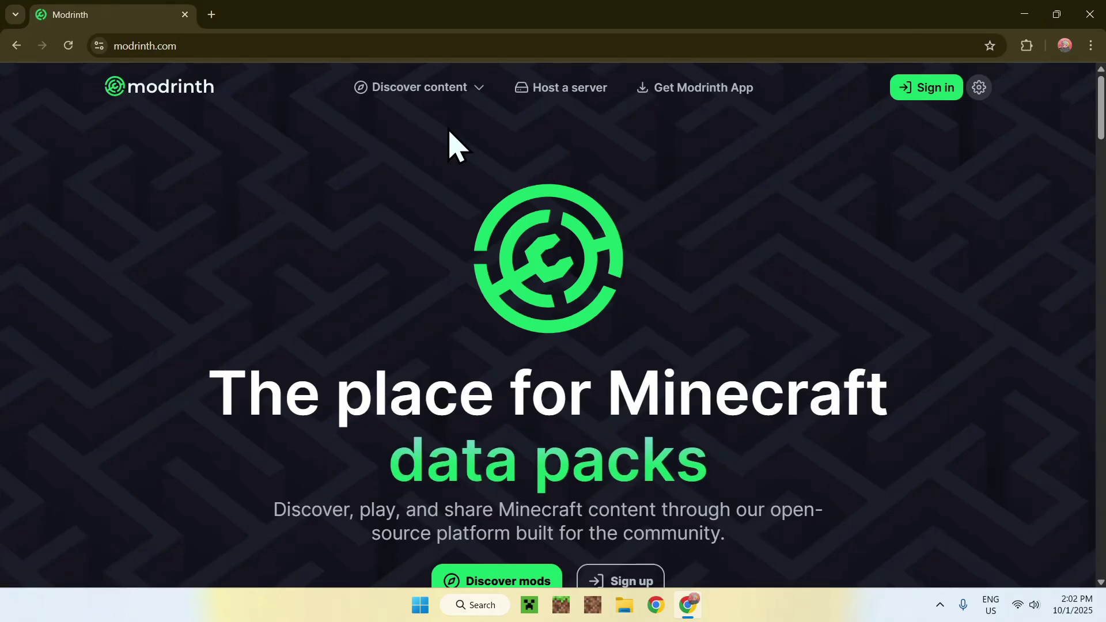
- Browse Modrinth's Shaders category so that Complementary Shaders - Reimagined and Unbound appear at the top
left_click(386, 96)
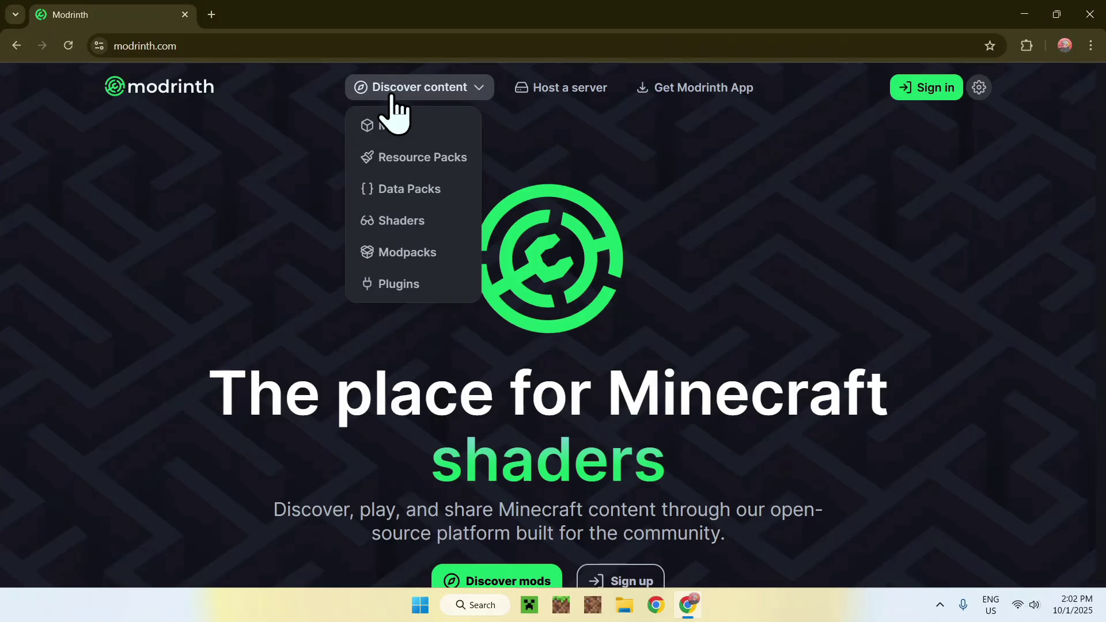
left_click(445, 224)
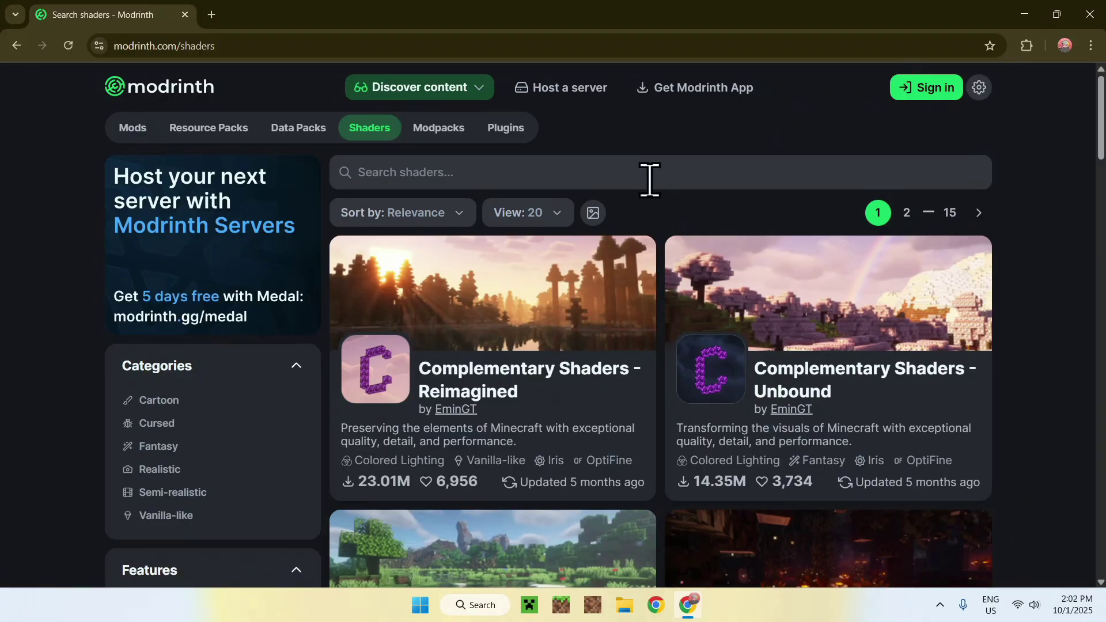
left_click(635, 172)
left_click(656, 226)
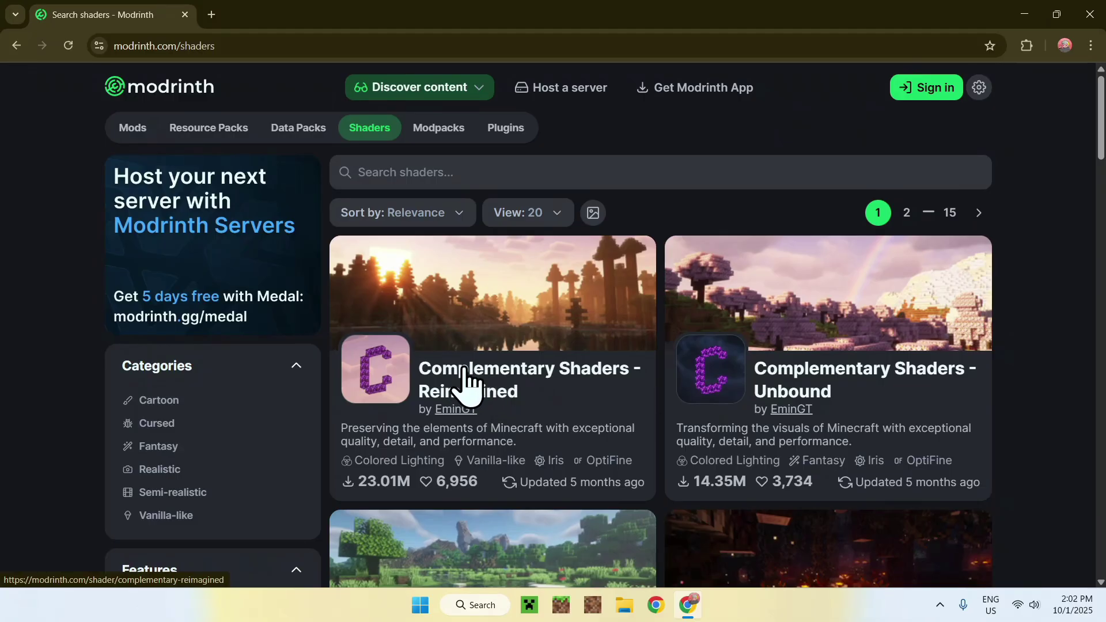
- Download ComplementaryReimagined_r5.5.1.zip from the Reimagined project's Versions list
left_click(483, 386)
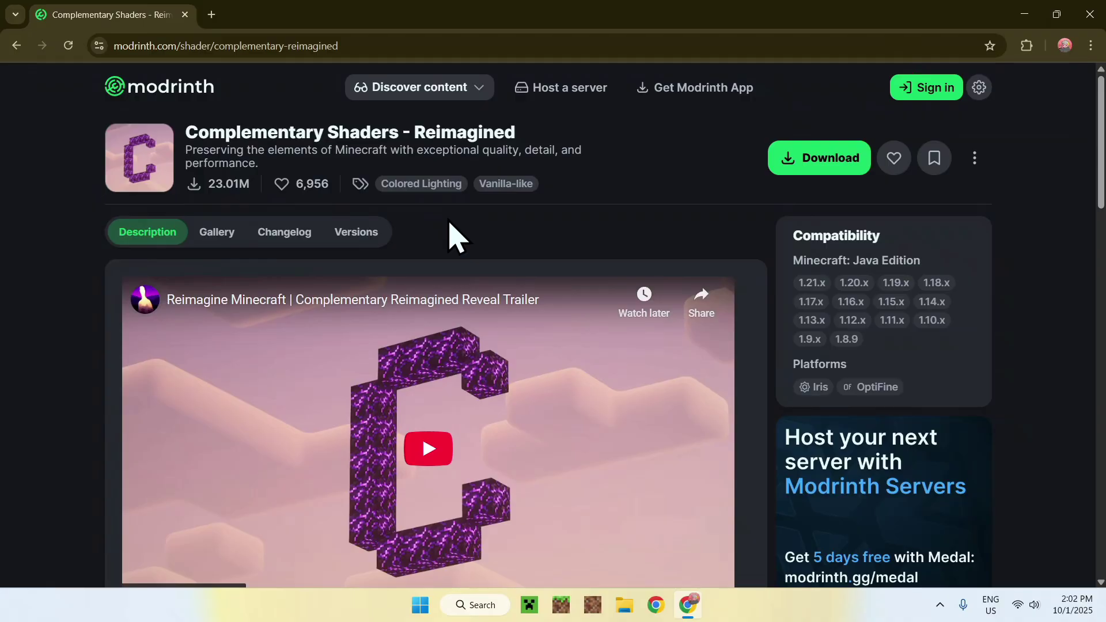
left_click(355, 233)
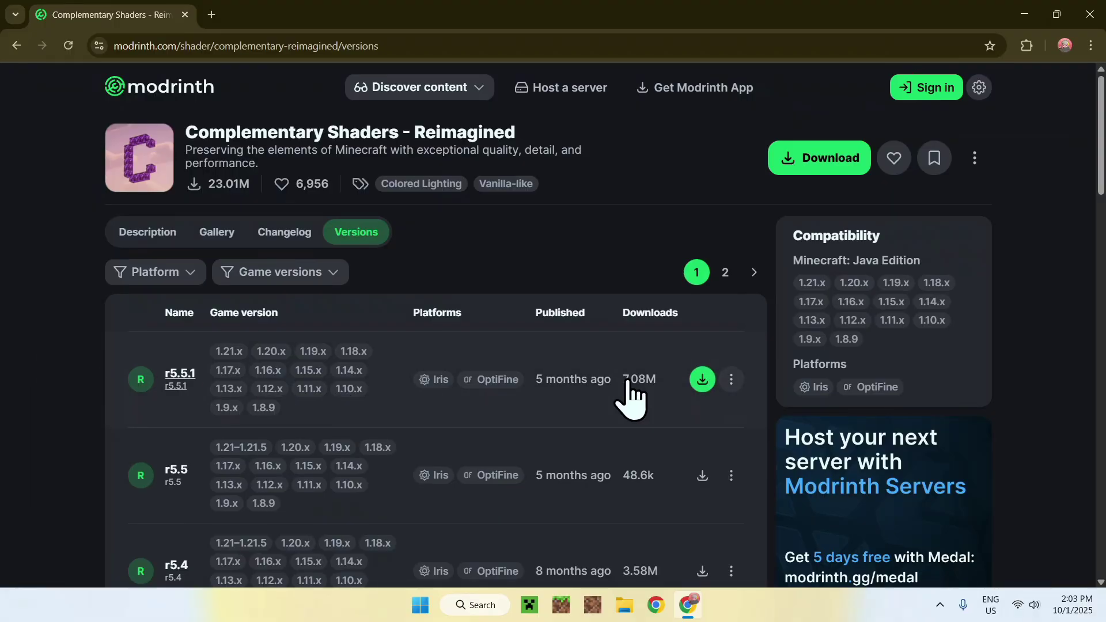
left_click(702, 379)
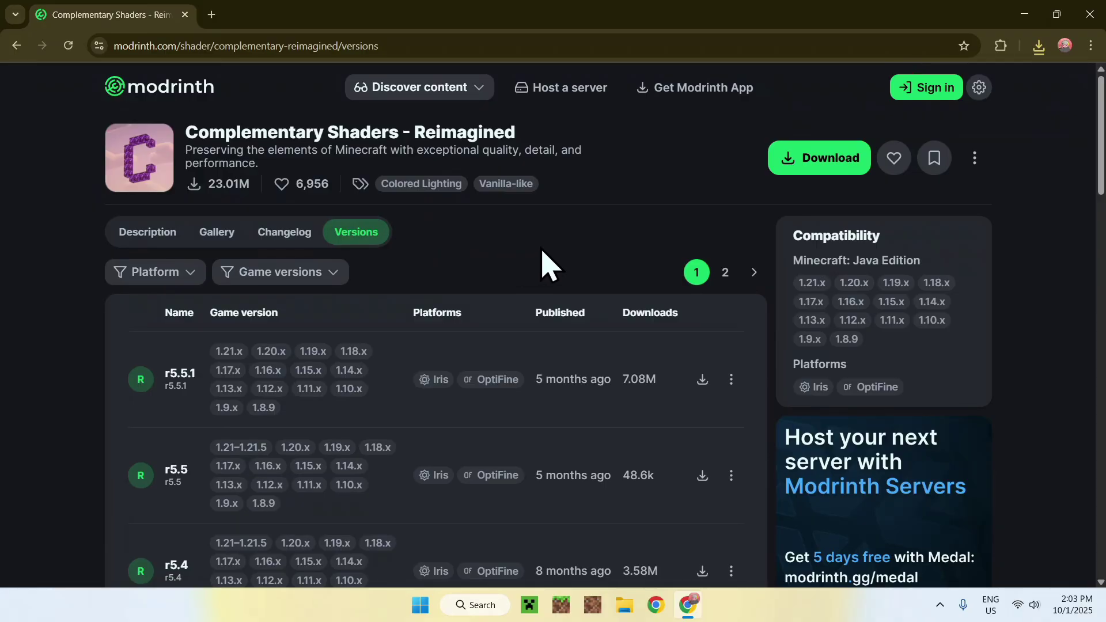
- Return to Shaders and download ComplementaryUnbound_r5.5.1.zip from the Unbound project's Versions list
left_click(425, 92)
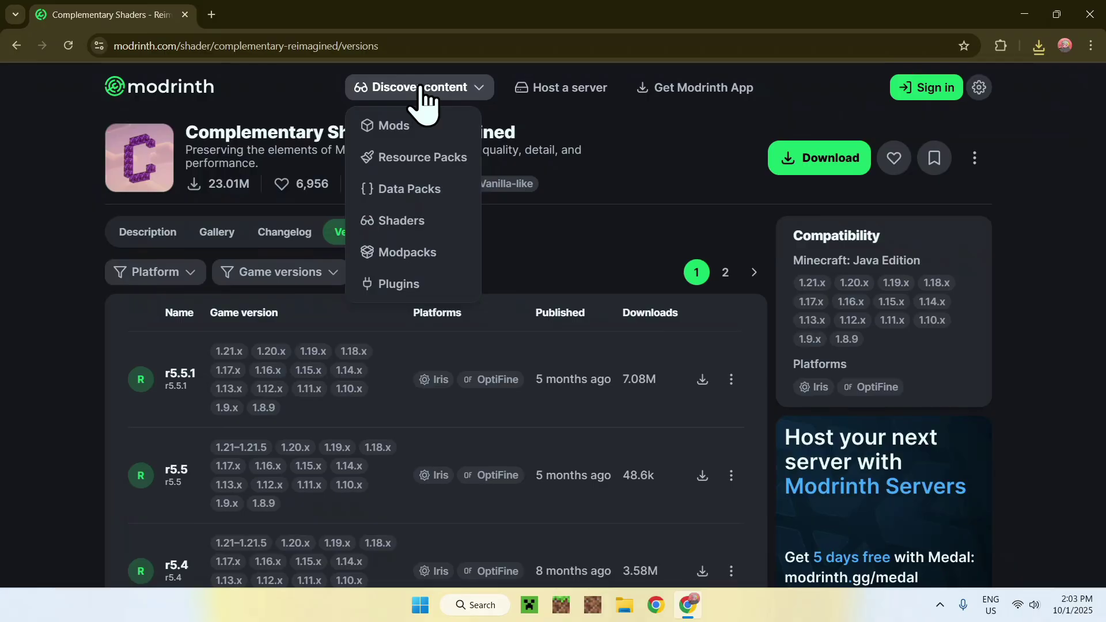
left_click(443, 227)
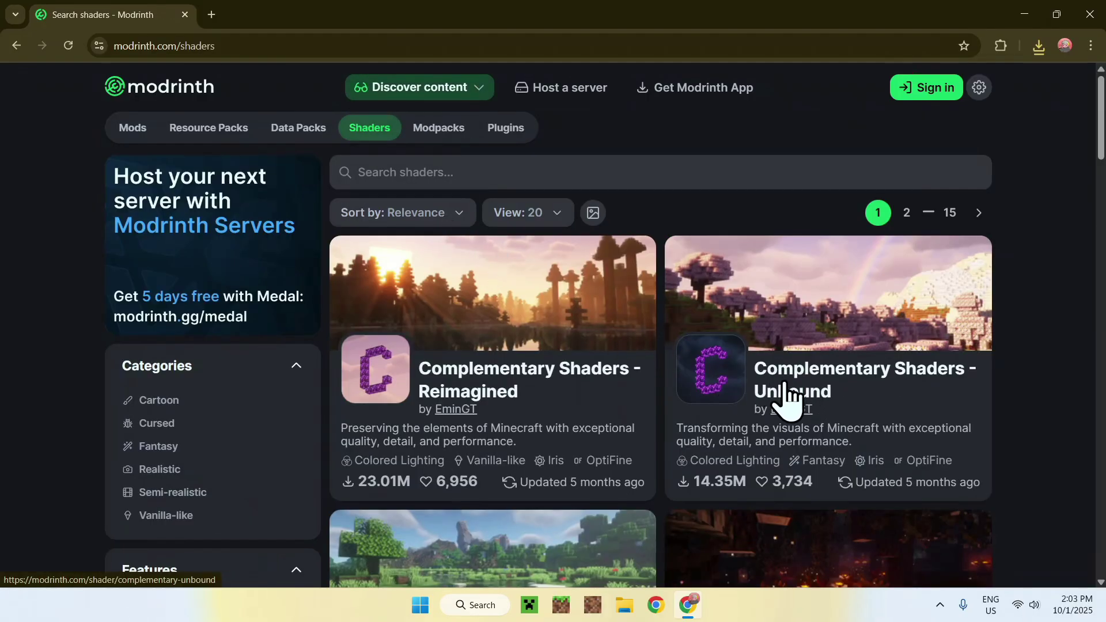
left_click(798, 388)
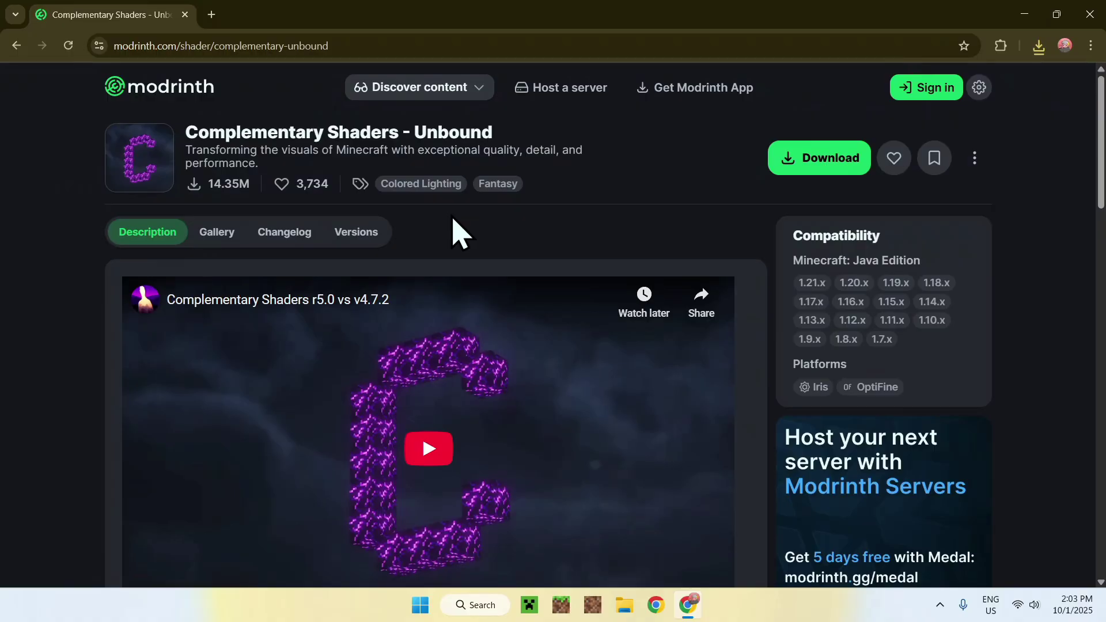
left_click(353, 236)
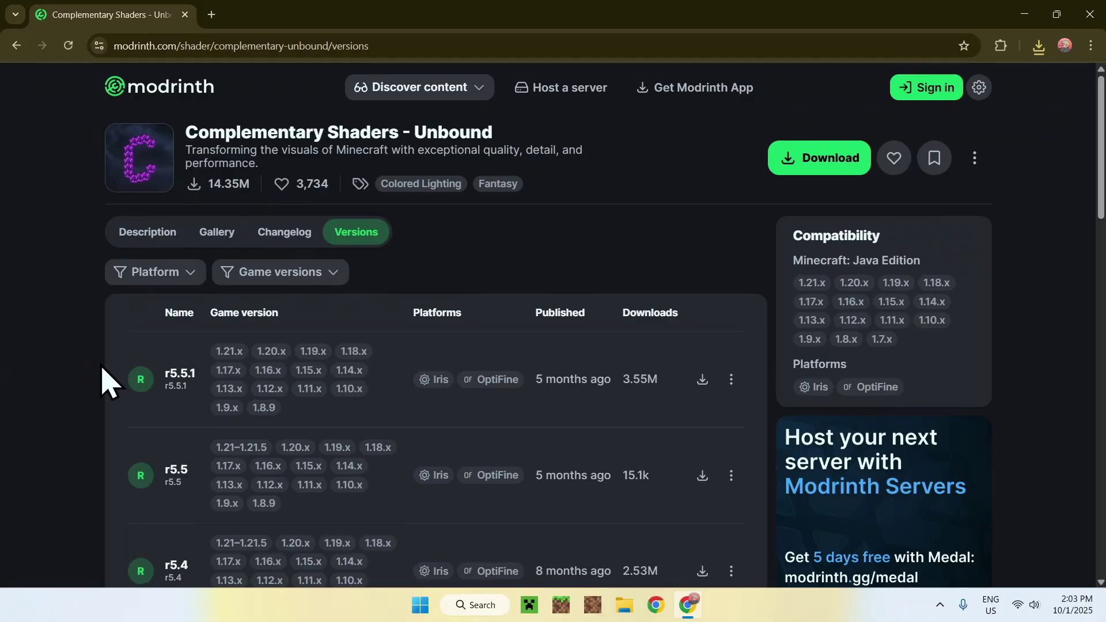
left_click(703, 380)
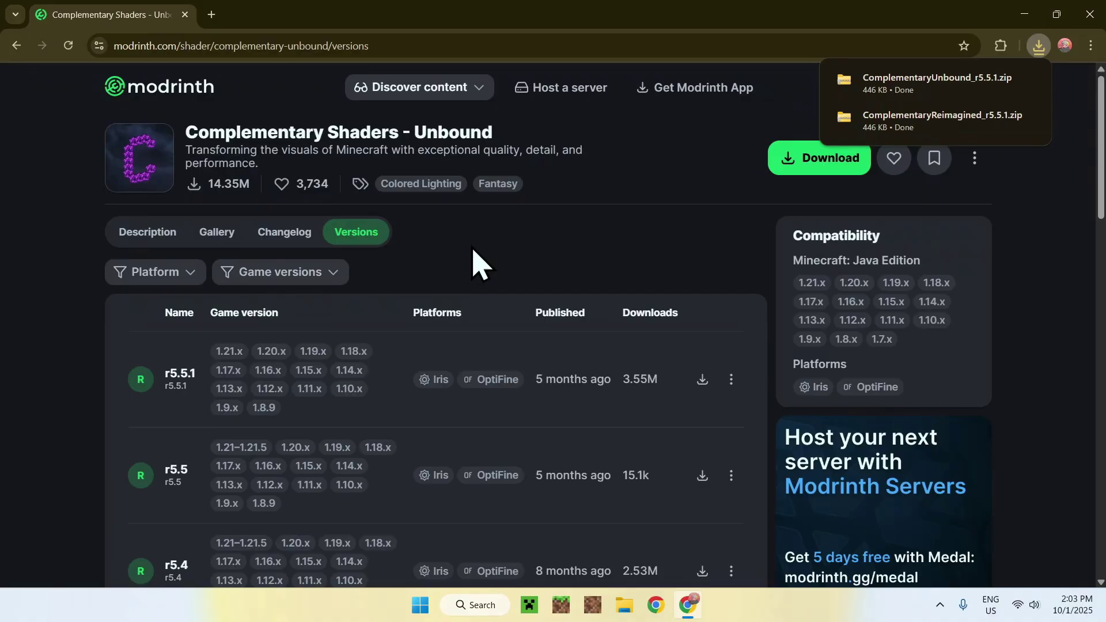
- In a new tab, search Google for Iris Shaders and open irisshaders.dev
left_click(212, 14)
left_click(372, 269)
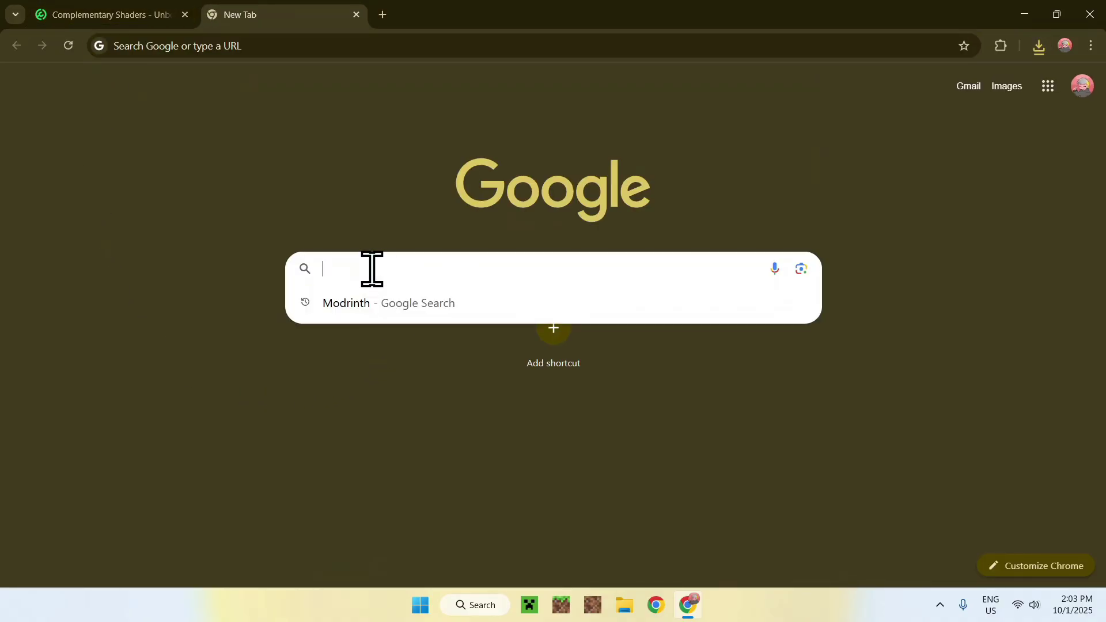
type("l")
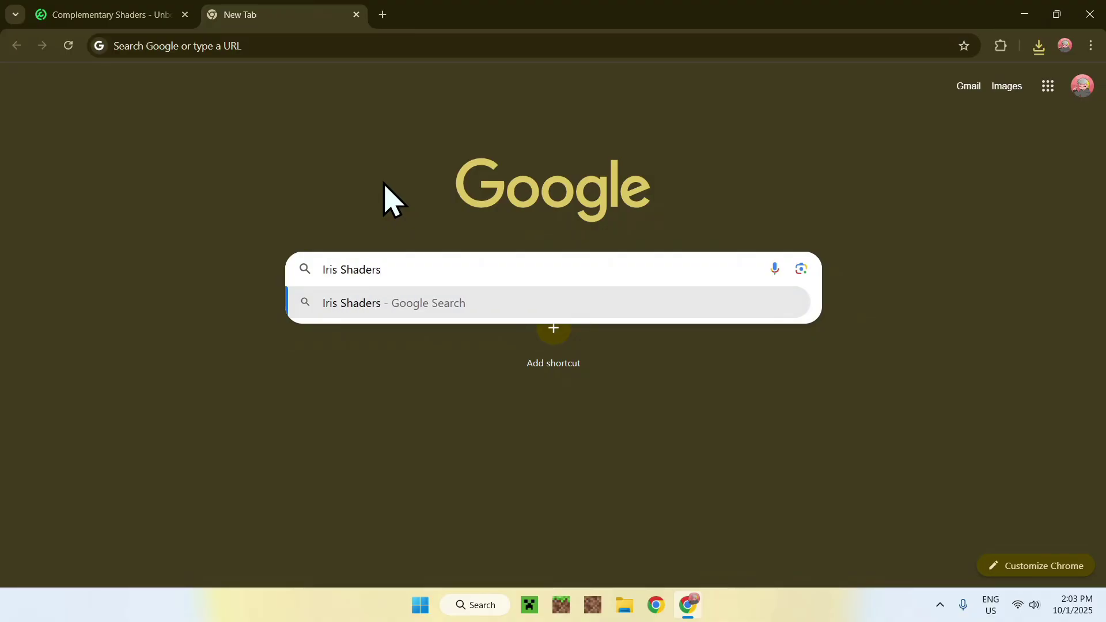
key("Return")
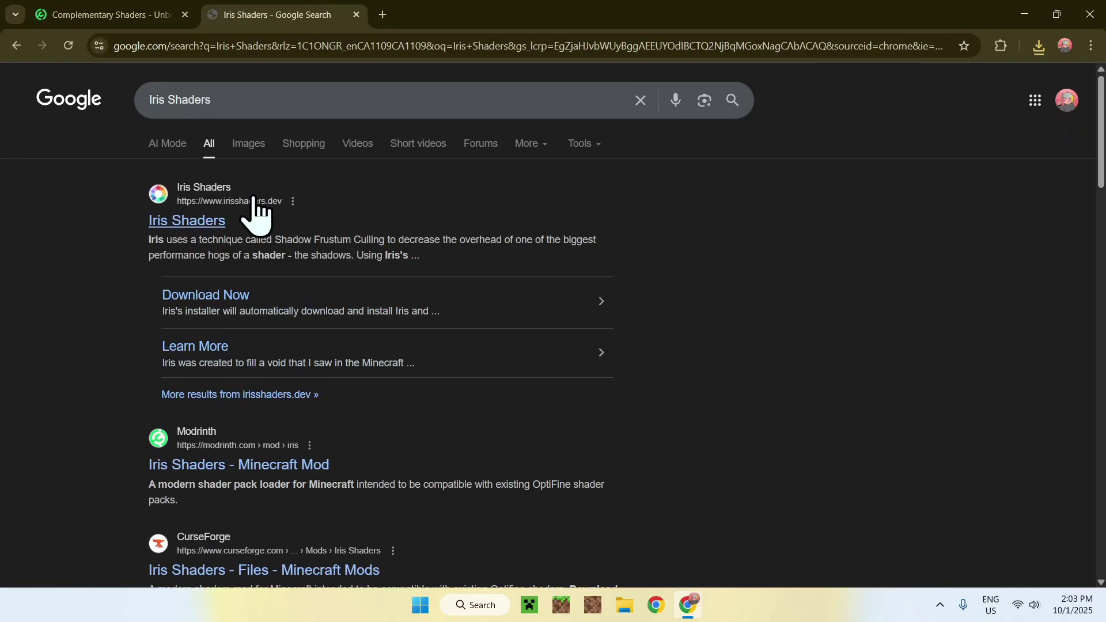
left_click(188, 228)
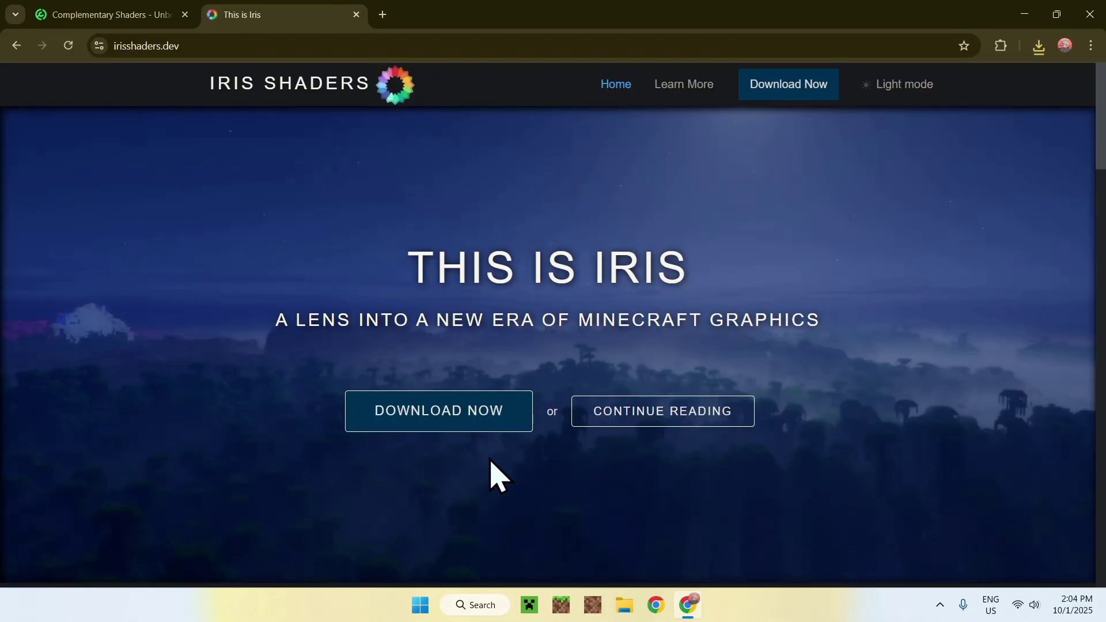
- Download the universal jar, Iris-Installer-3.2.1.jar, from the Iris download page
left_click(433, 425)
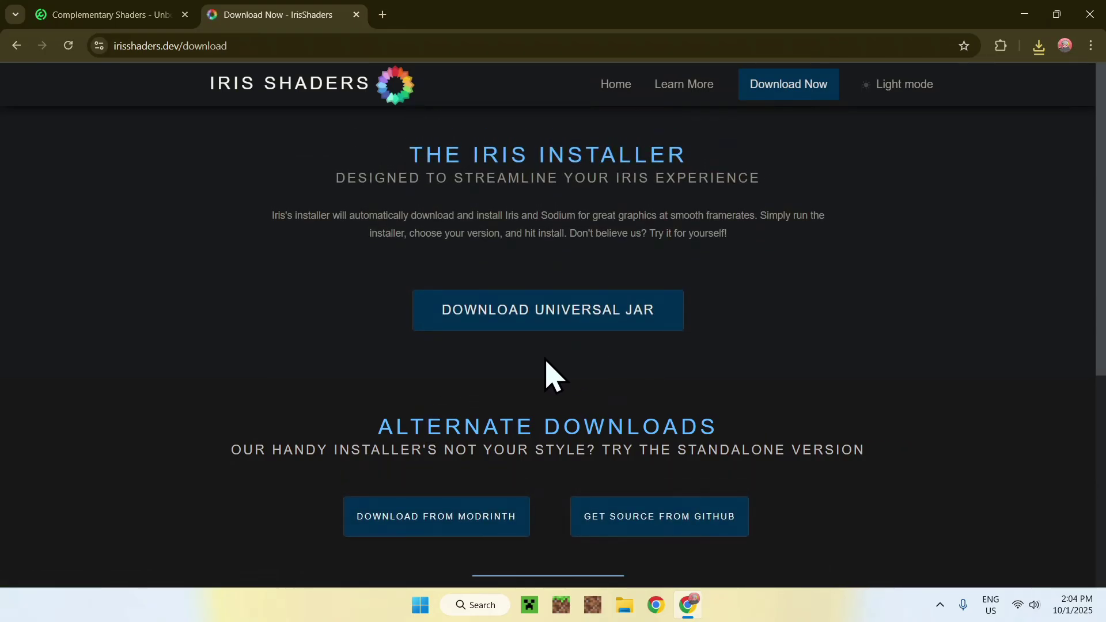
left_click(545, 323)
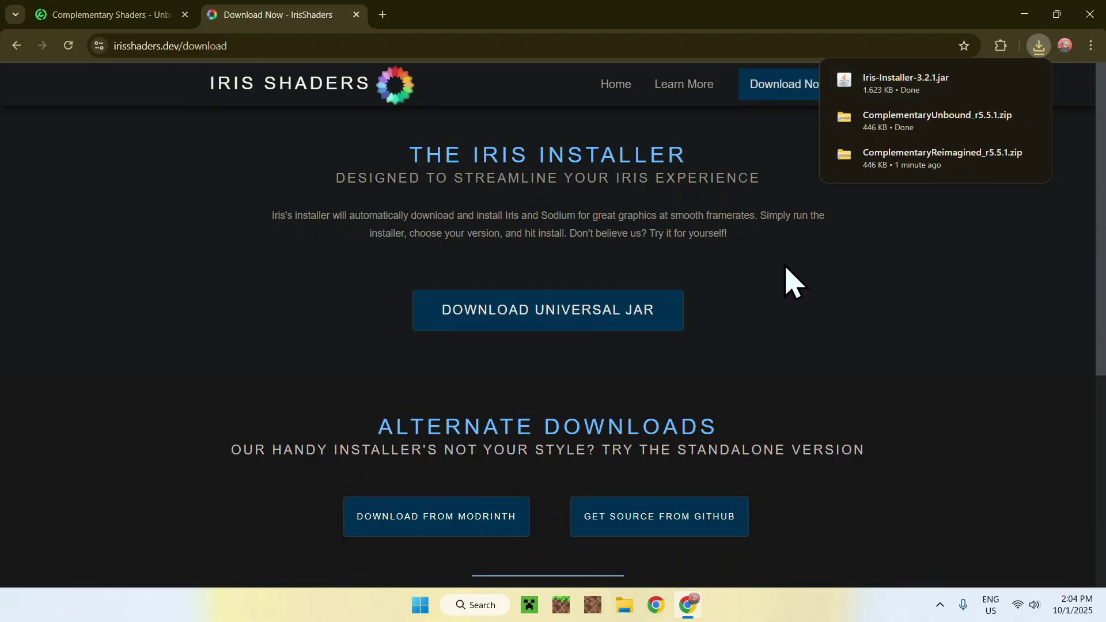
- In a new tab, search Google for JDK 25 and open Oracle's Java Downloads page
left_click(382, 14)
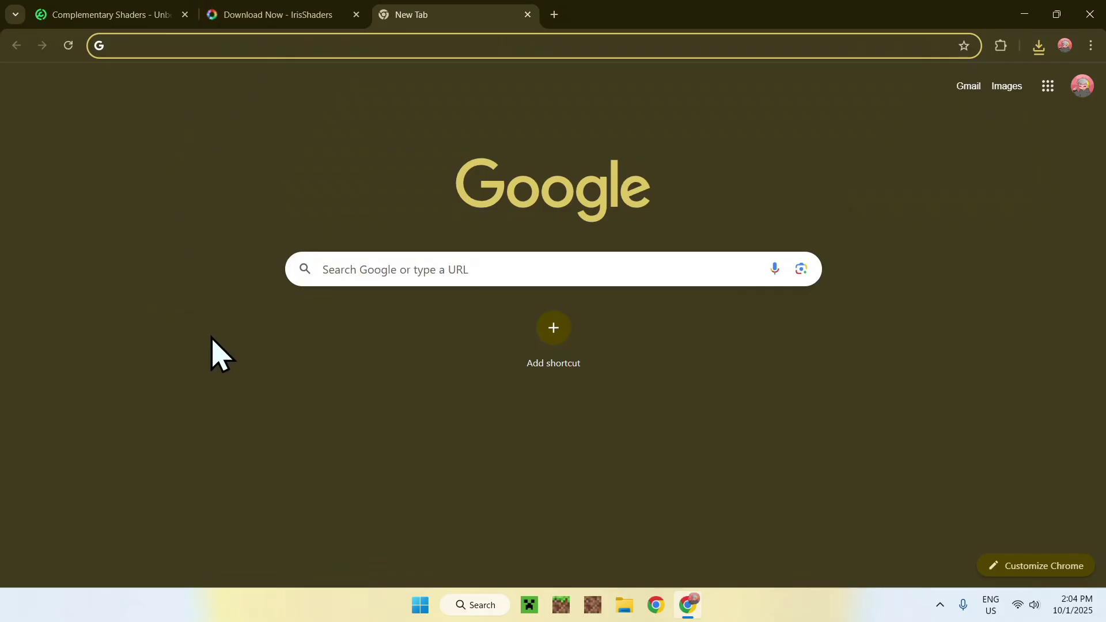
left_click(367, 268)
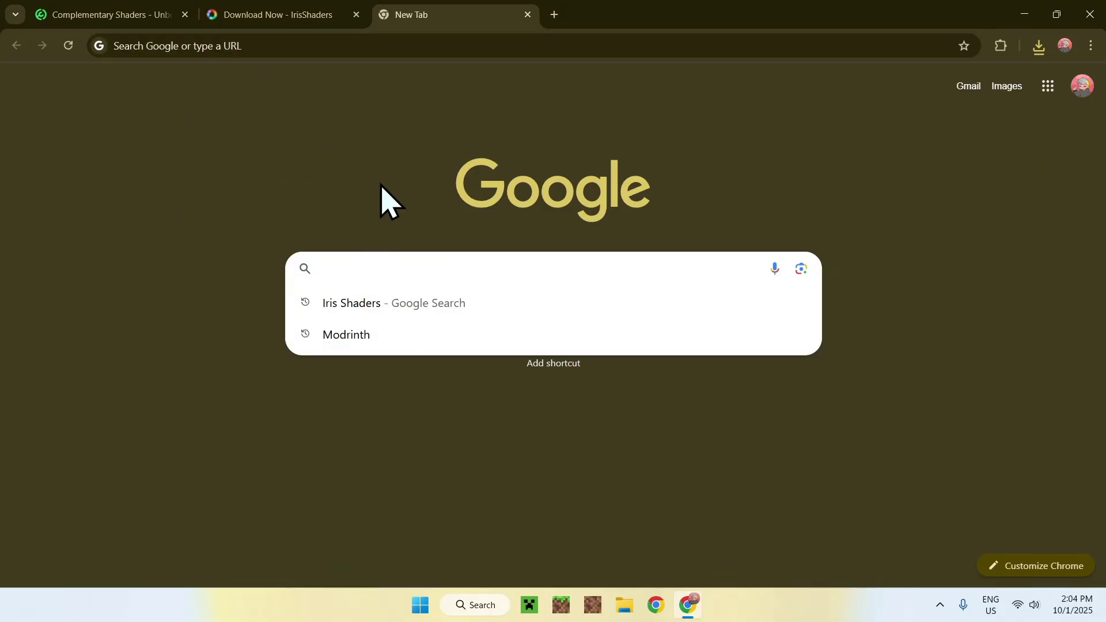
type("JDK 25")
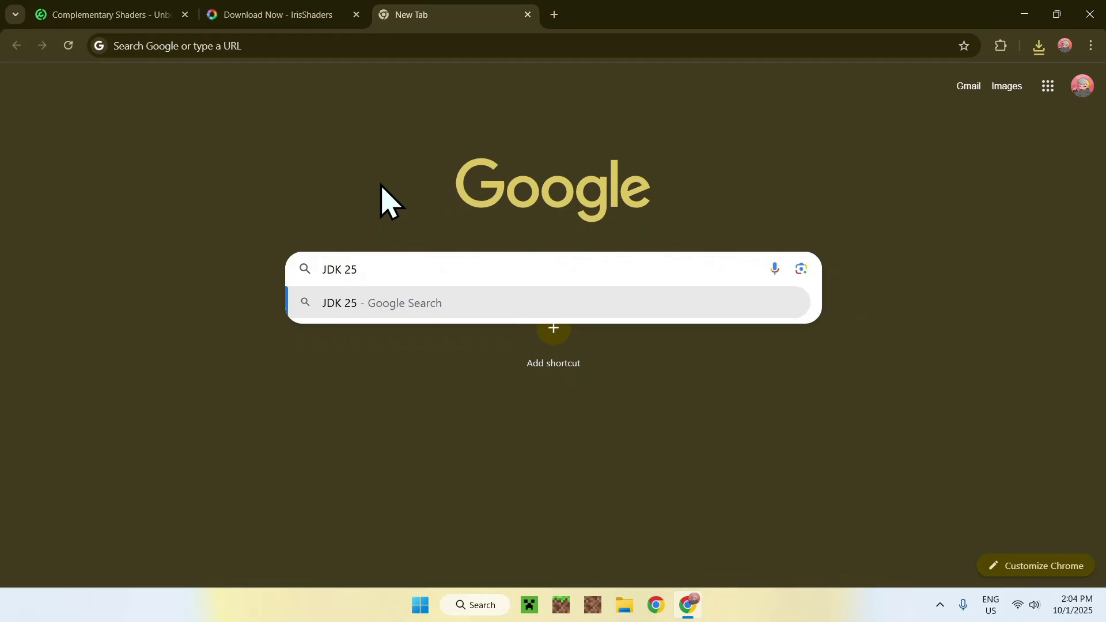
key("Return")
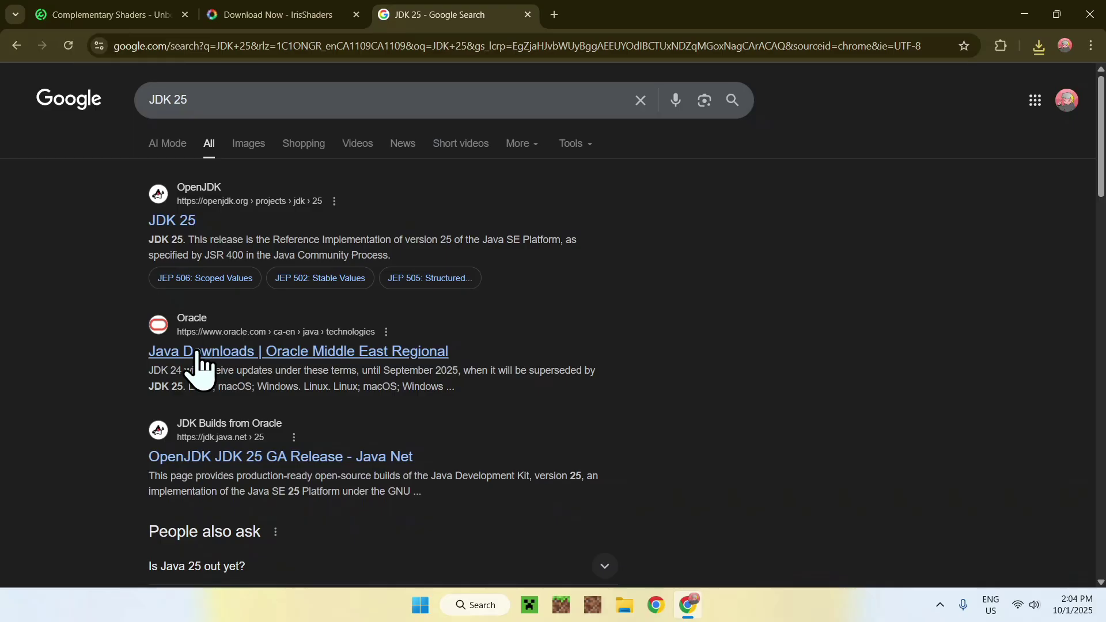
left_click(261, 354)
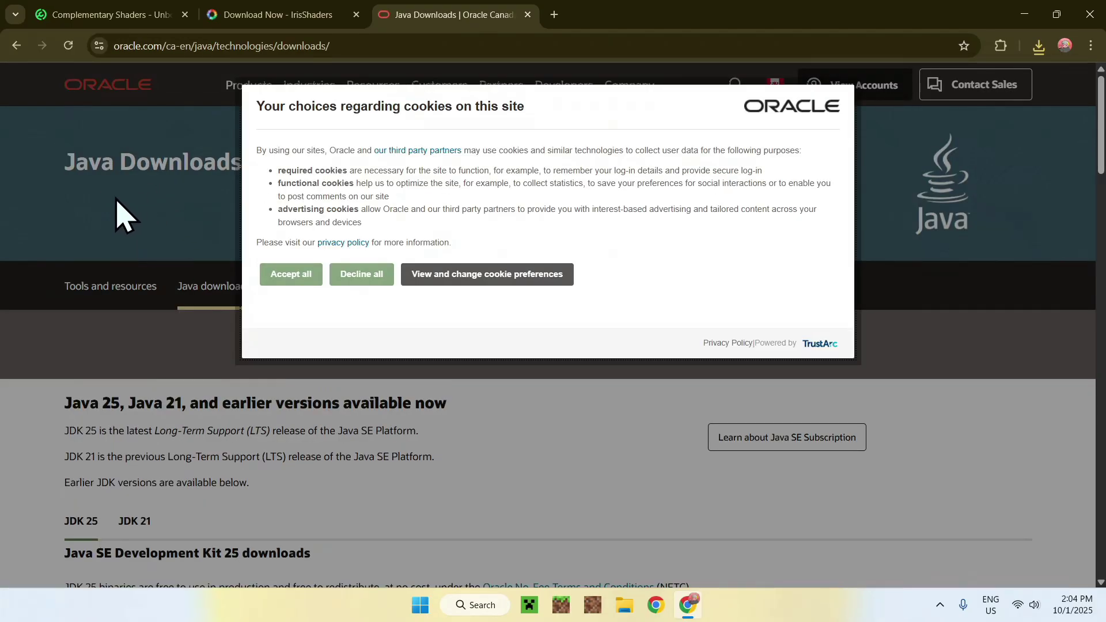
- Accept cookies, show the JDK 25 Windows downloads, check recent downloads, then close Chrome
left_click(288, 277)
scroll(30, 236, "down", 3)
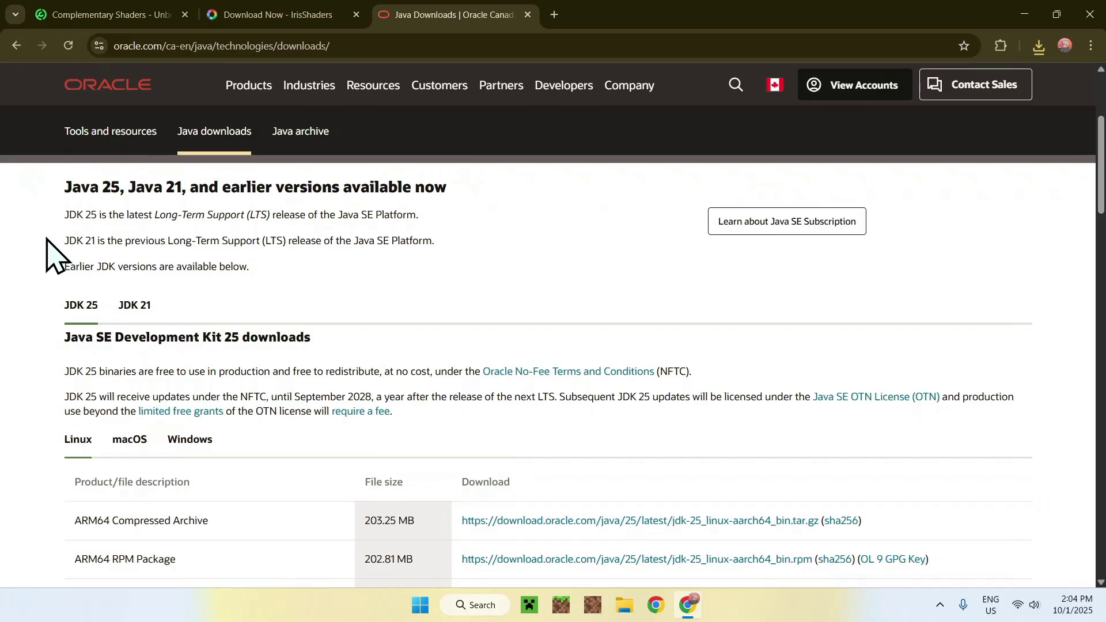
left_click(190, 443)
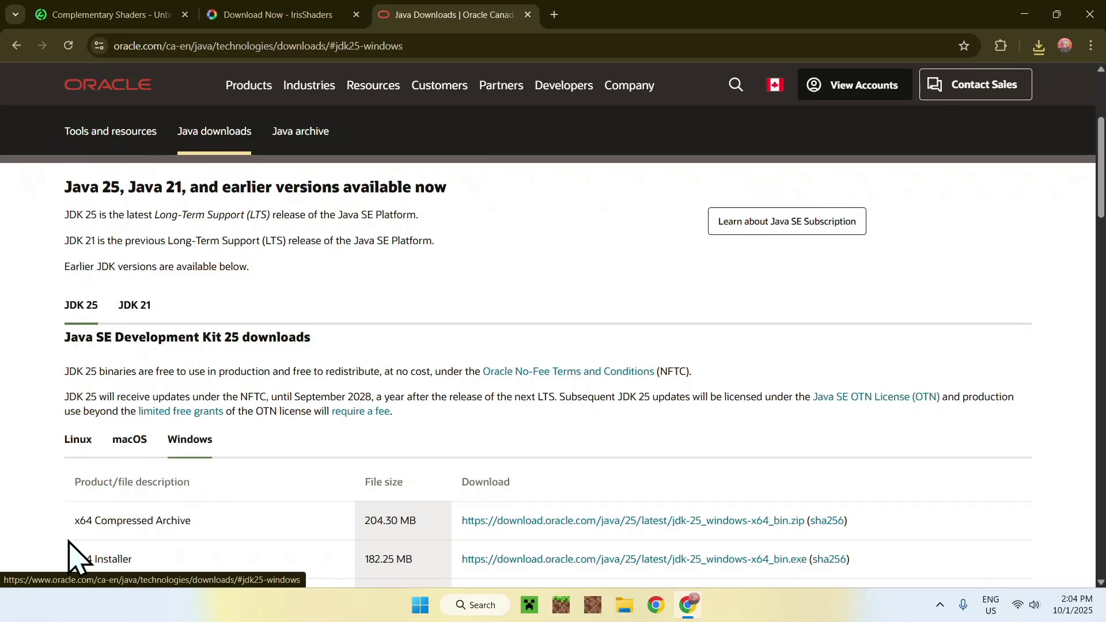
scroll(86, 550, "down", 1)
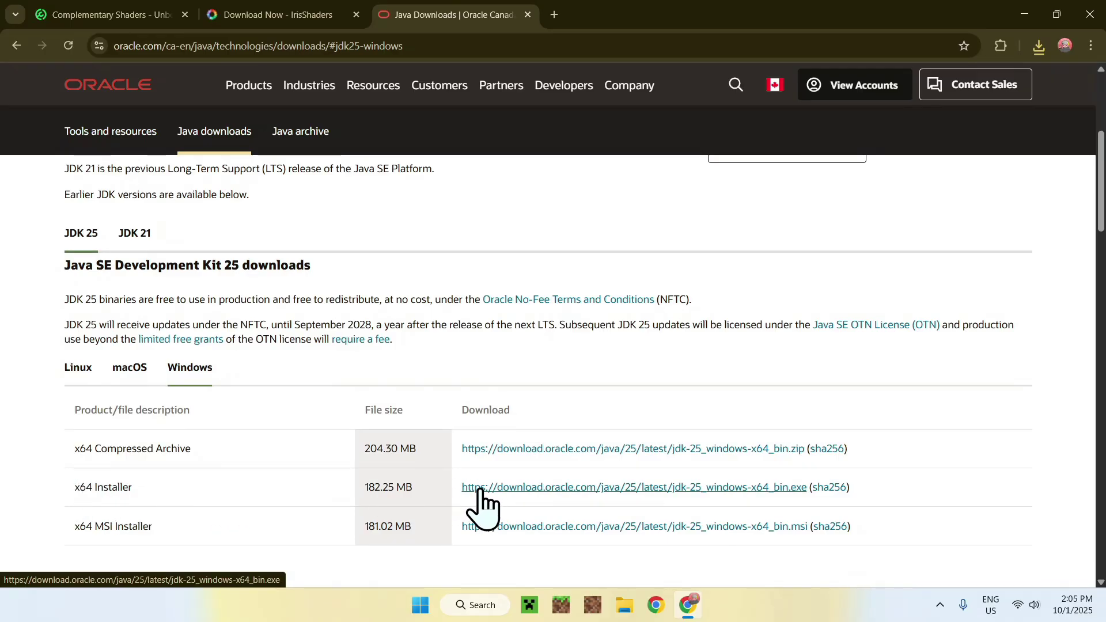
left_click(1040, 46)
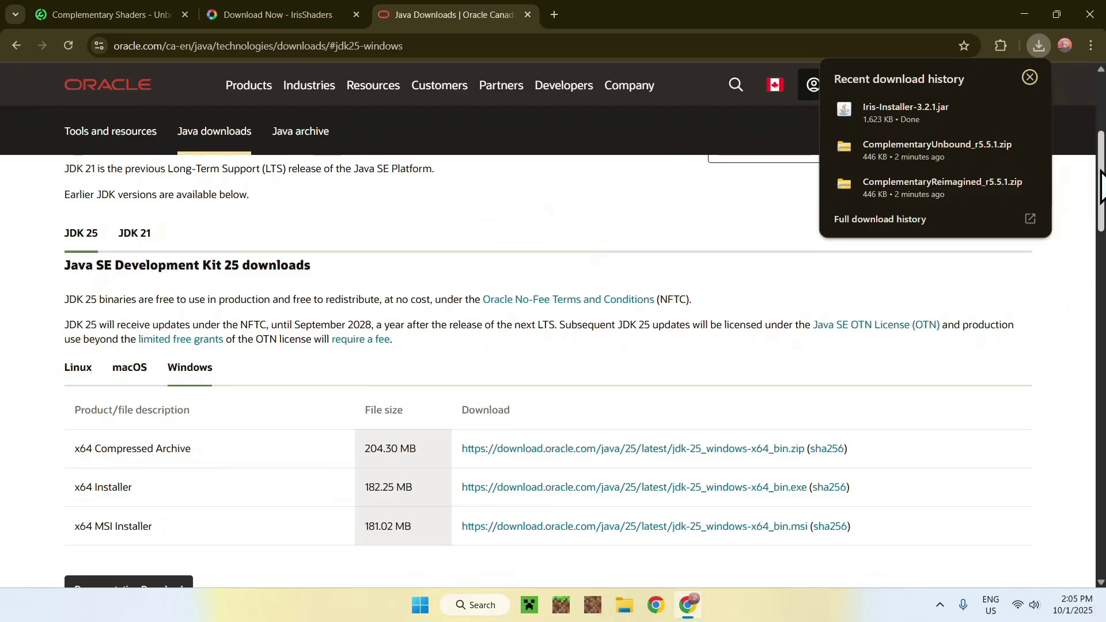
left_click(1090, 15)
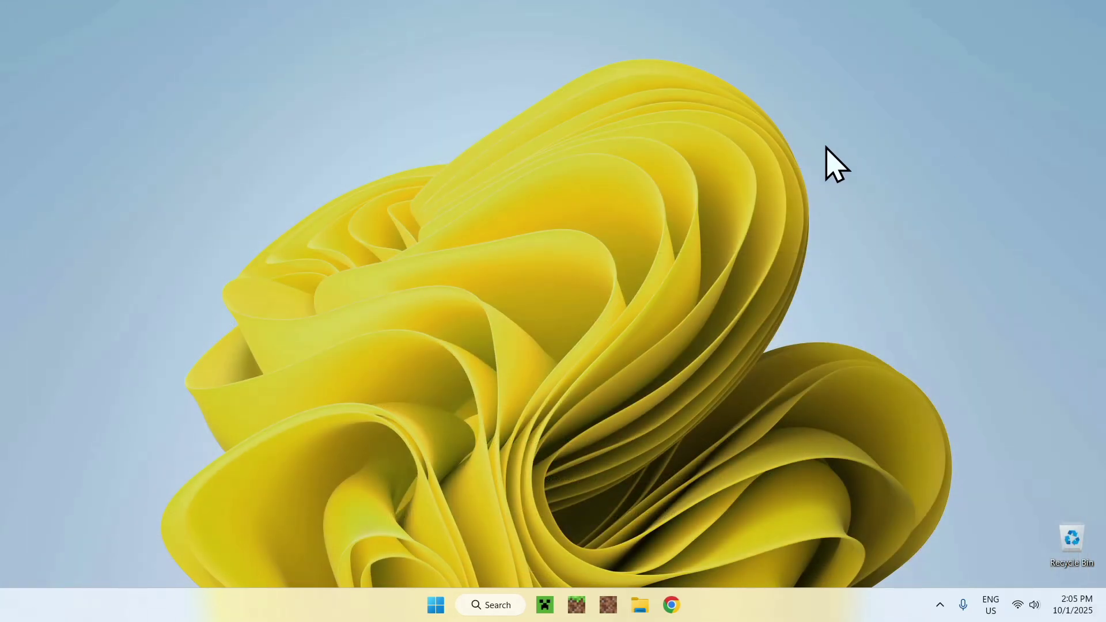
- Go to the Downloads folder in File Explorer and launch Iris-Installer-3.2.1.jar
left_click(638, 602)
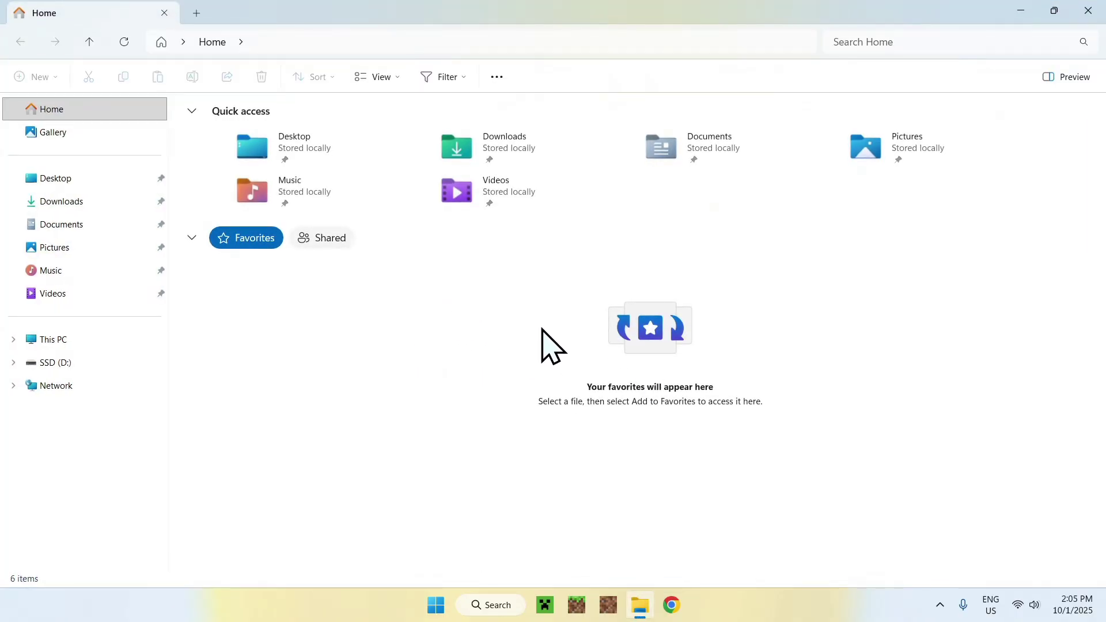
left_click(85, 201)
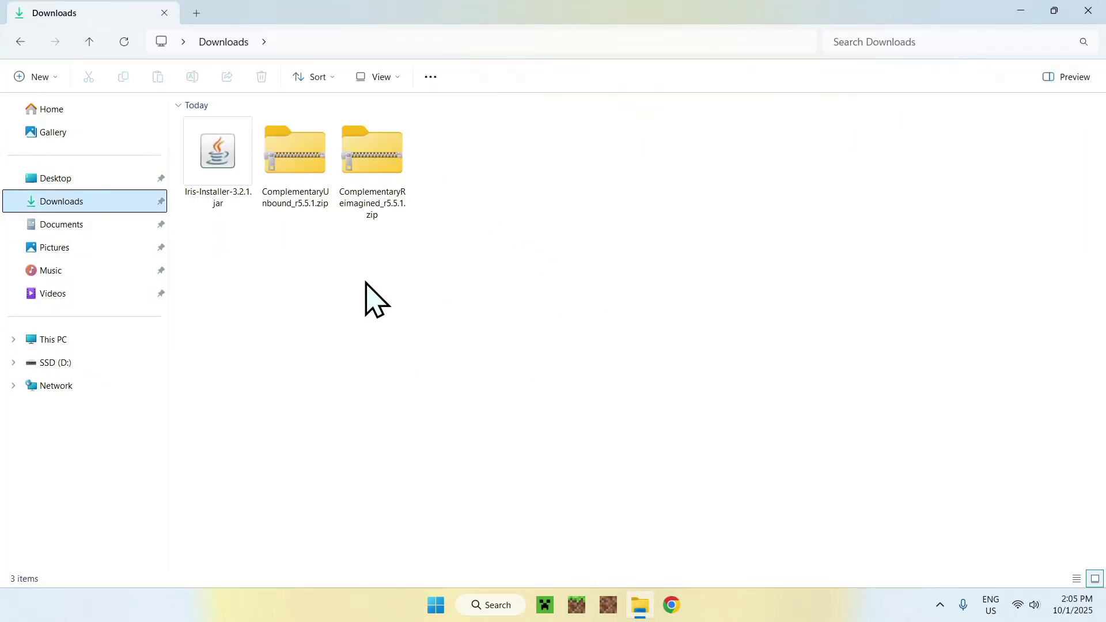
left_click_drag(185, 230, 237, 274)
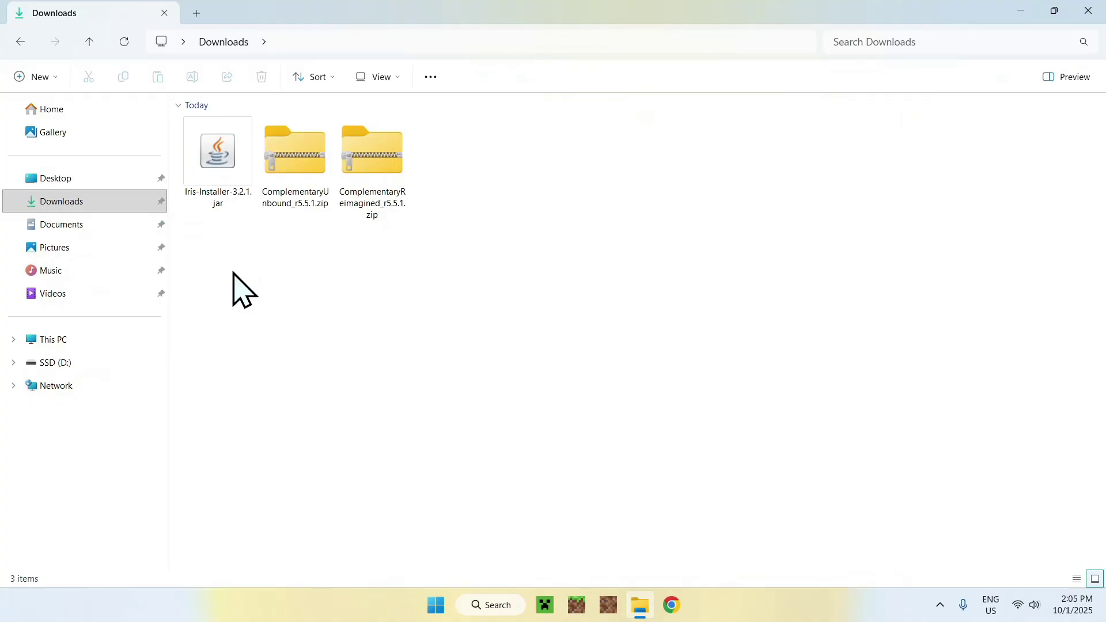
left_click(205, 188)
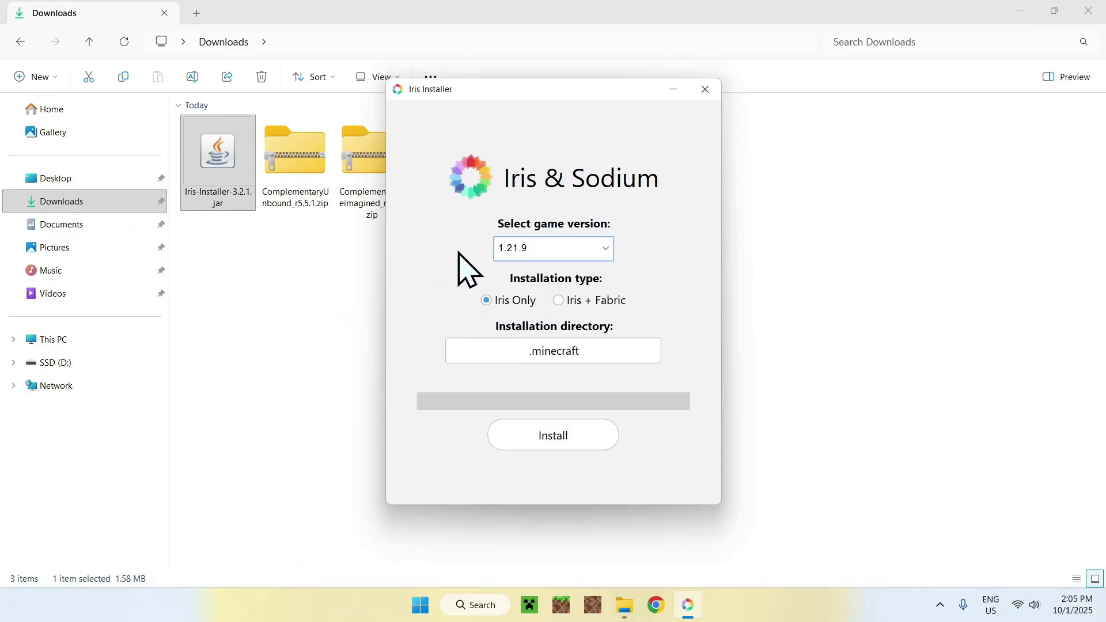
- Keep game version 1.21.9 with Iris Only and install it to .minecraft until Completed!
left_click(519, 253)
left_click(513, 270)
left_click(550, 443)
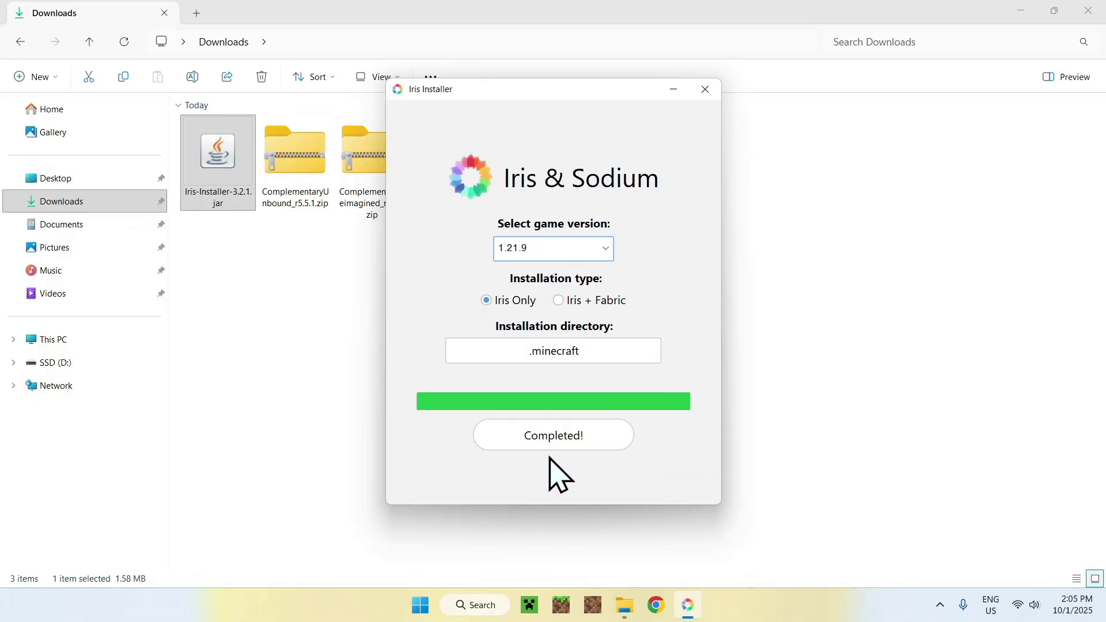